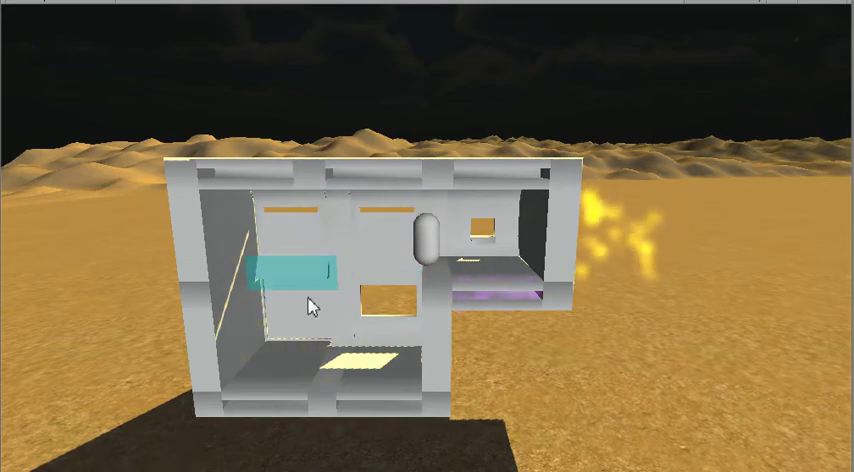
Pull the cyan translucent panel out of the base module's wall.
mouse_move(310, 305)
left_mouse_down()
mouse_move(531, 266)
mouse_move(575, 328)
mouse_move(560, 240)
left_mouse_up()
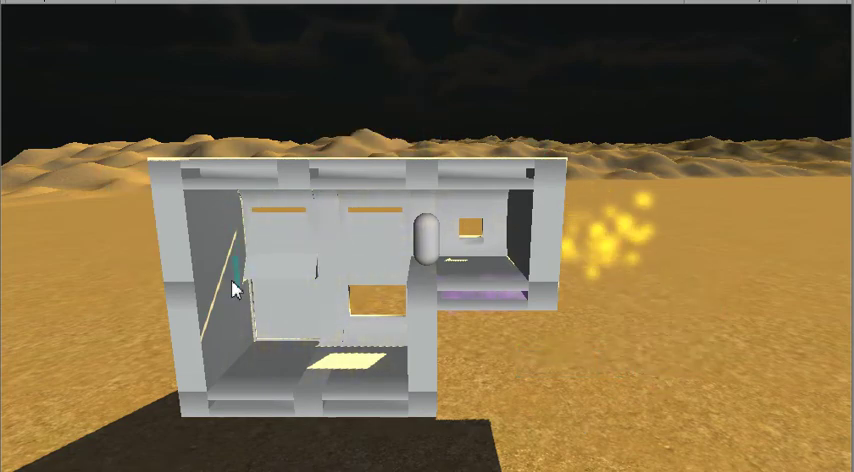
Orbit around the base module as the air-pressure collapse scatters panels under red lighting.
mouse_move(203, 360)
left_mouse_down()
mouse_move(462, 378)
mouse_move(470, 283)
mouse_move(230, 55)
mouse_move(661, 137)
mouse_move(433, 103)
mouse_move(498, 97)
mouse_move(280, 288)
mouse_move(780, 293)
mouse_move(660, 157)
mouse_move(630, 268)
mouse_move(592, 268)
mouse_move(600, 270)
left_mouse_up()
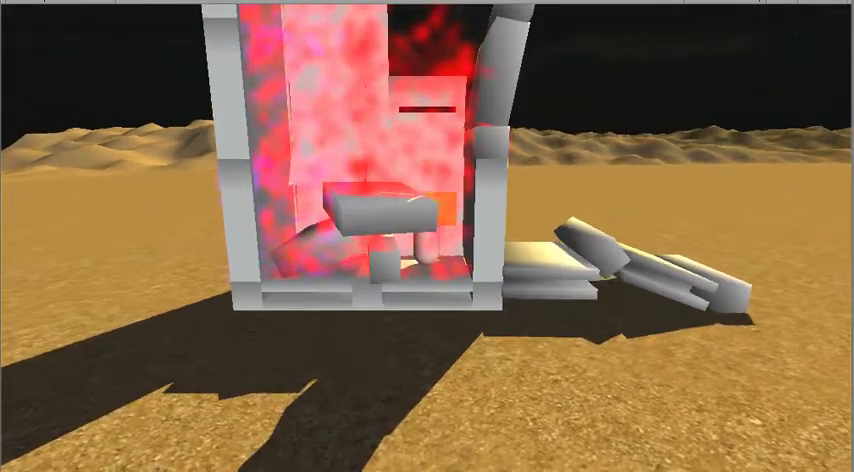